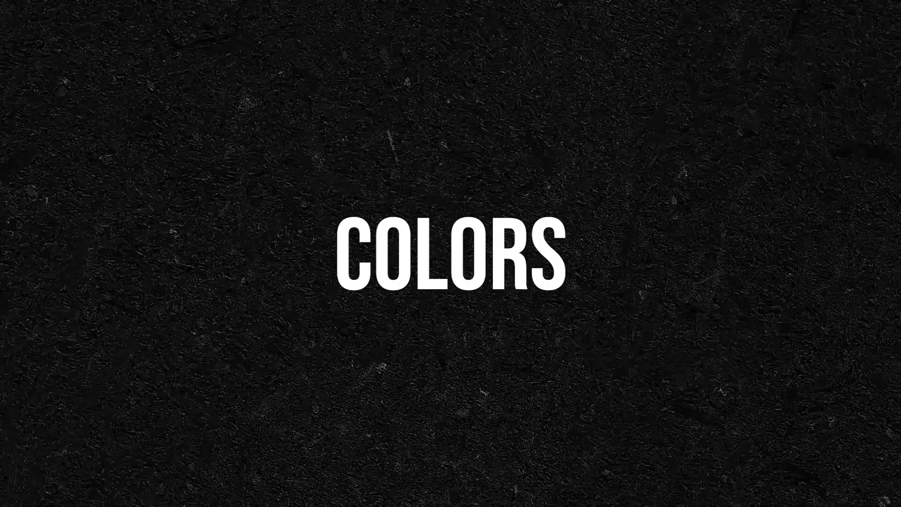
Set the page background to light pink and recolour the headline red, #D42727
{"action": "left_click", "coordinate": [610, 399]}
{"action": "left_click", "coordinate": [160, 53]}
{"action": "left_click", "coordinate": [40, 89]}
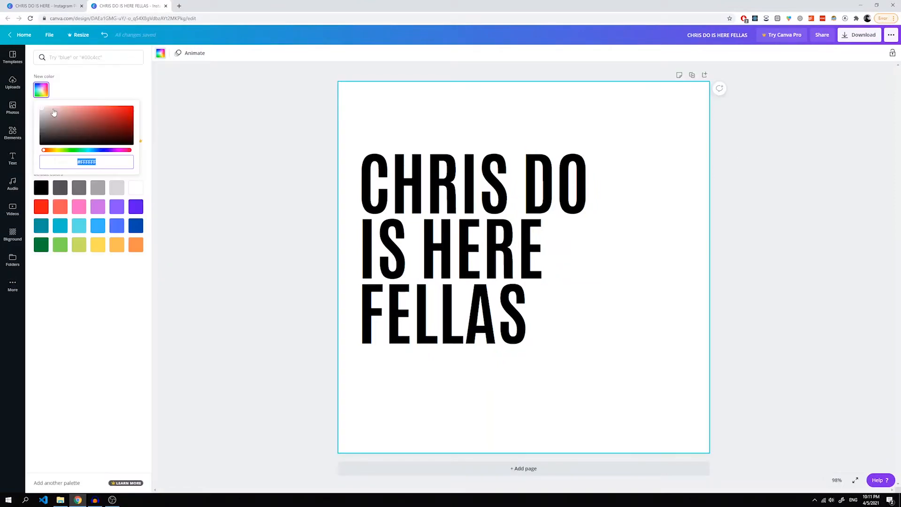
{"action": "left_click", "coordinate": [52, 109]}
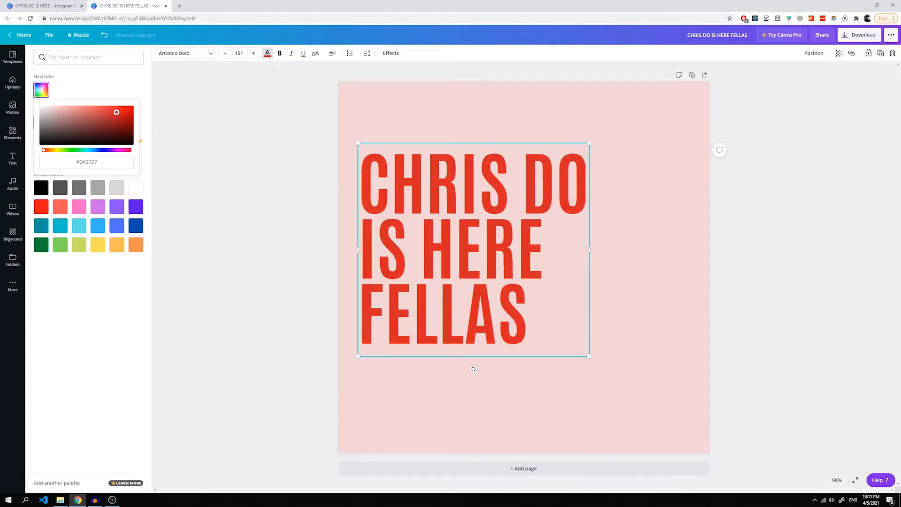
{"action": "left_click", "coordinate": [264, 137]}
{"action": "left_click", "coordinate": [217, 125]}
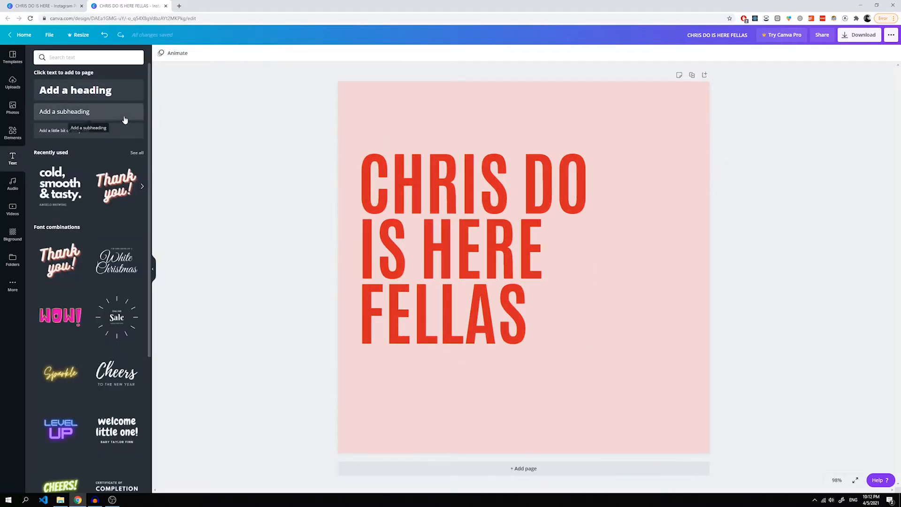
Add the body text "Twenty21" in the page's upper-right corner and set it in Open Sauce Light
{"action": "left_click", "coordinate": [61, 131]}
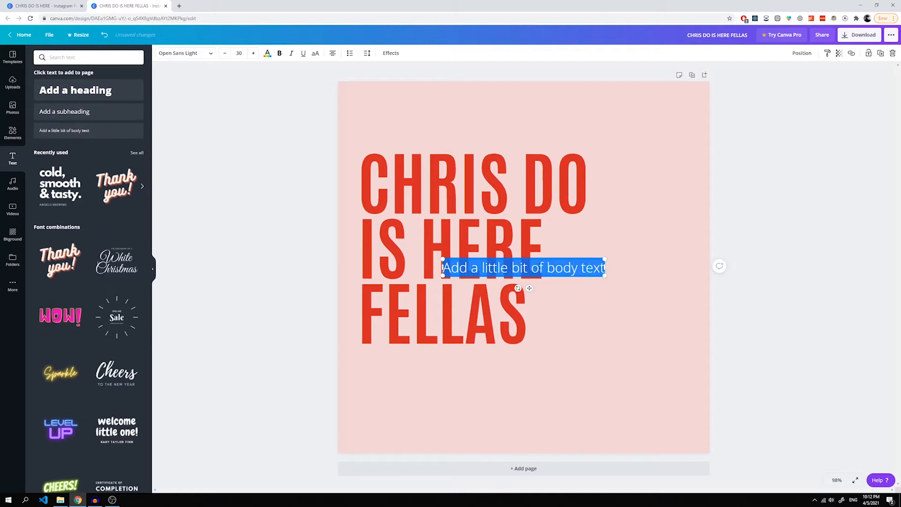
{"action": "type", "text": "Twenty21"}
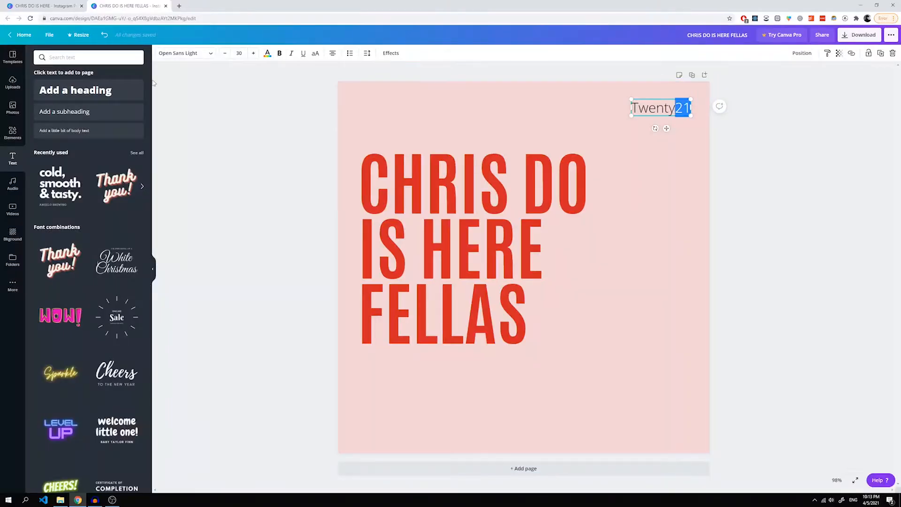
{"action": "left_click", "coordinate": [185, 53]}
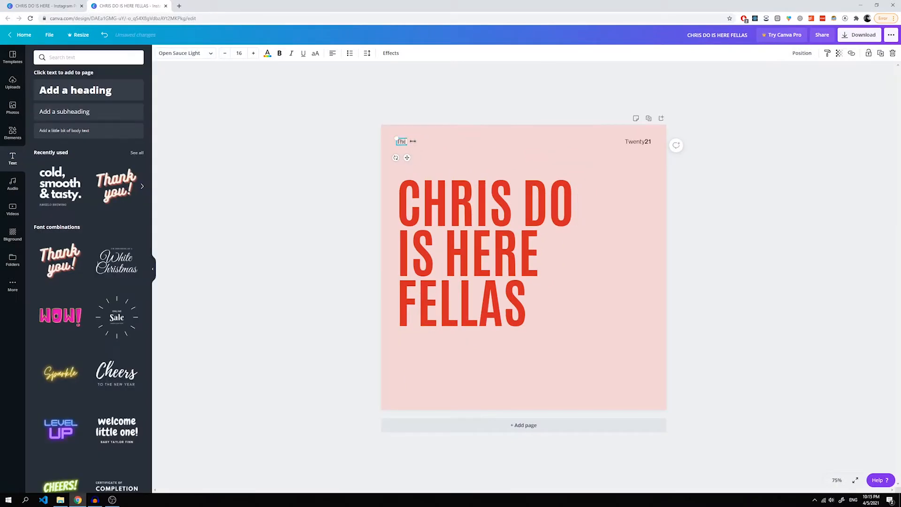
{"action": "type", "text": "Futur"}
{"action": "left_click", "coordinate": [447, 144]}
{"action": "type", "text": "risDo"}
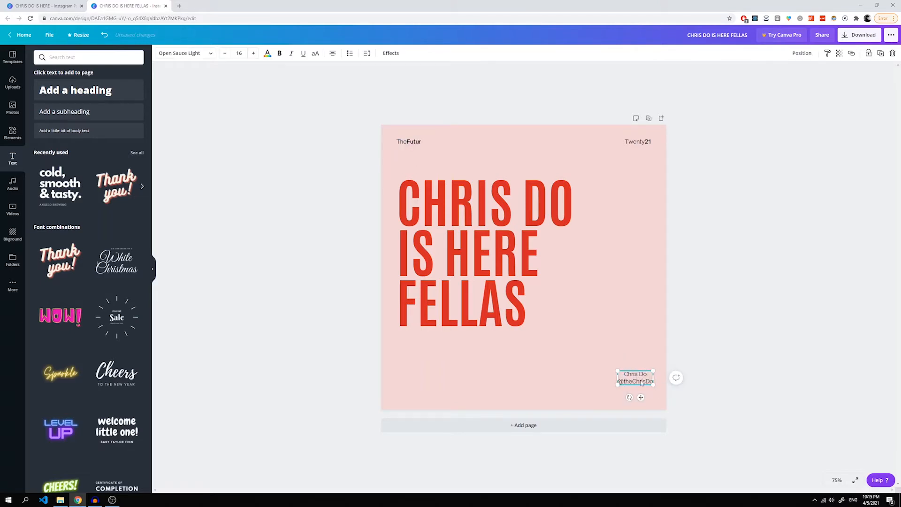
{"action": "left_click", "coordinate": [332, 53]}
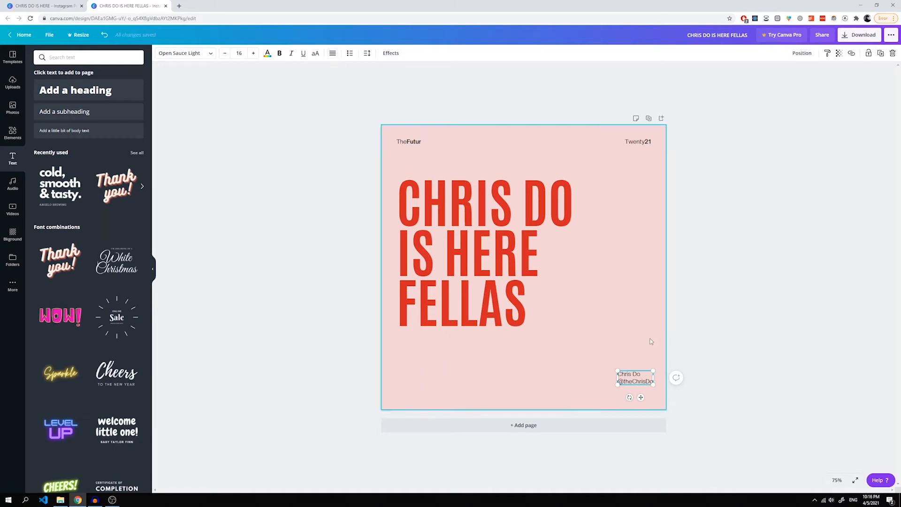
{"action": "left_click", "coordinate": [720, 223]}
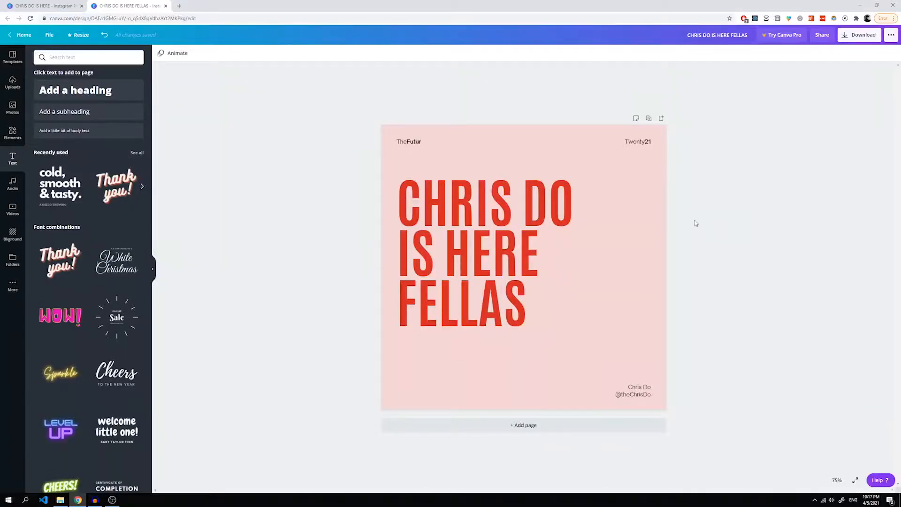
Place the black cat illustration beside the headline and recolour its collar with the headline red and its yellow parts white
{"action": "left_click", "coordinate": [47, 116]}
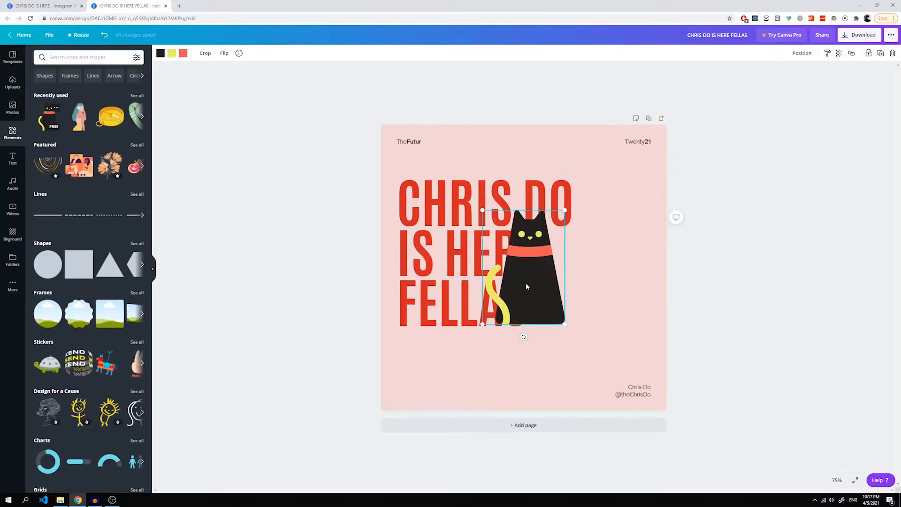
{"action": "left_click_drag", "start_coordinate": [525, 286], "coordinate": [600, 285]}
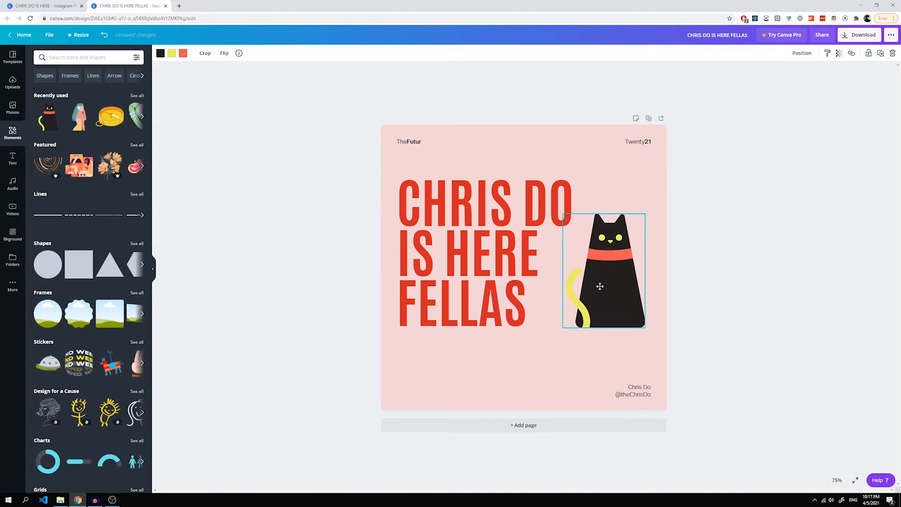
{"action": "left_click", "coordinate": [183, 53]}
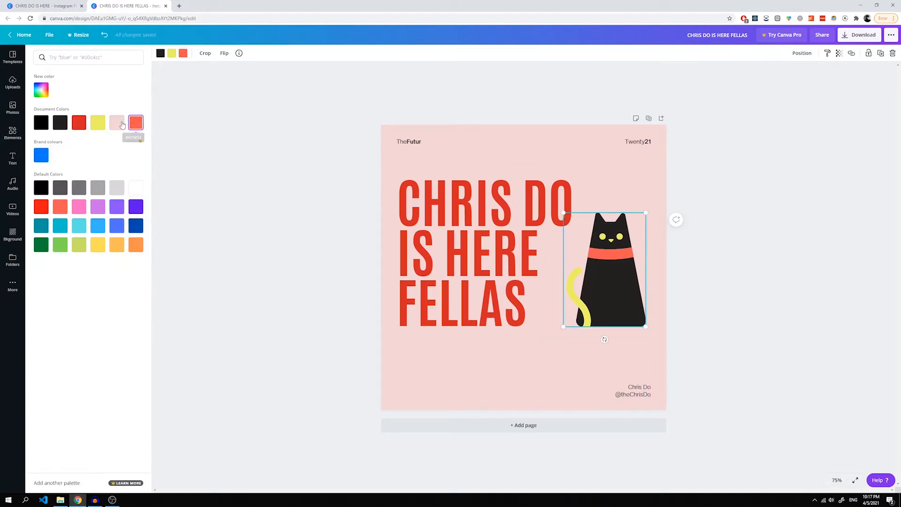
{"action": "left_click", "coordinate": [80, 124]}
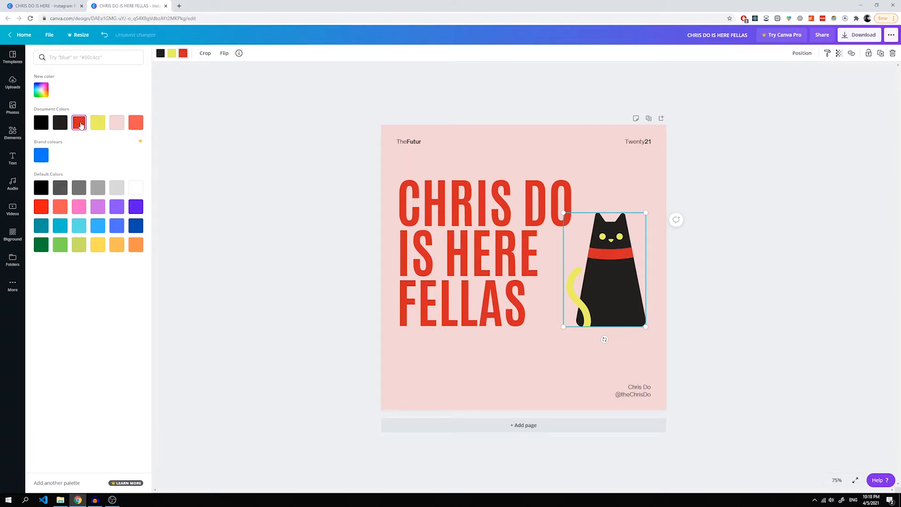
{"action": "left_click", "coordinate": [172, 53]}
{"action": "left_click", "coordinate": [136, 187]}
{"action": "key", "text": "Escape"}
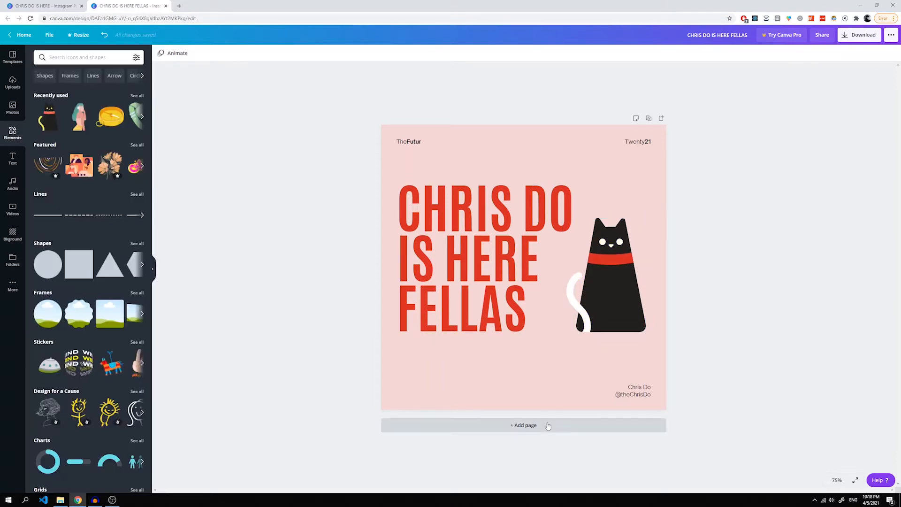
Add a second page and copy the three small corner texts from page 1 onto it
{"action": "left_click", "coordinate": [548, 426]}
{"action": "left_click", "coordinate": [725, 196]}
{"action": "scroll", "coordinate": [724, 195], "scroll_direction": "up", "scroll_amount": 5}
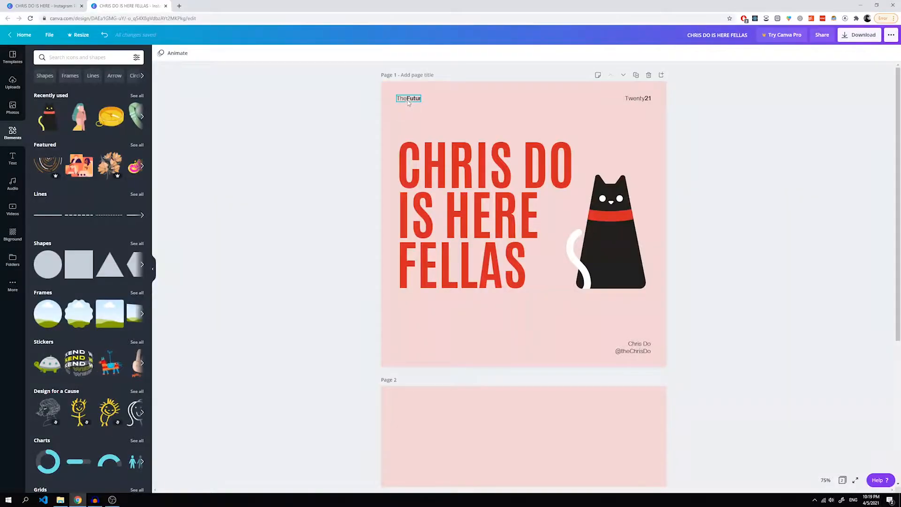
{"action": "left_click", "coordinate": [408, 99]}
{"action": "left_click", "coordinate": [638, 99], "text": "shift"}
{"action": "left_click", "coordinate": [636, 347], "text": "shift"}
{"action": "key", "text": "ctrl+c"}
{"action": "scroll", "coordinate": [584, 332], "scroll_direction": "down", "scroll_amount": 5}
{"action": "key", "text": "ctrl+v"}
{"action": "left_click", "coordinate": [784, 282]}
Add "Hello I'm Chris Do and I really like design and cats." to page 2 in left-aligned red Open Sauce Light
{"action": "type", "text": "tHello I'm Ch"}
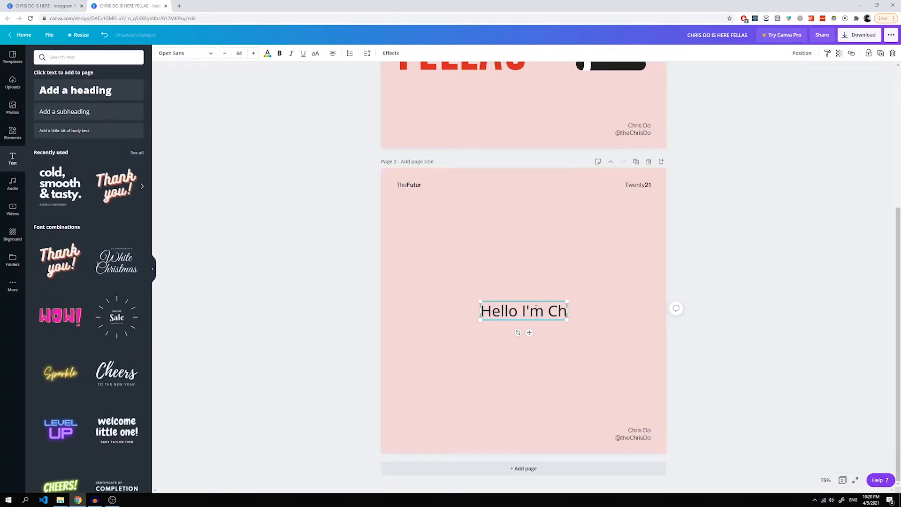
{"action": "type", "text": "ris Do and I really like design and cats."}
{"action": "key", "text": "ctrl+a"}
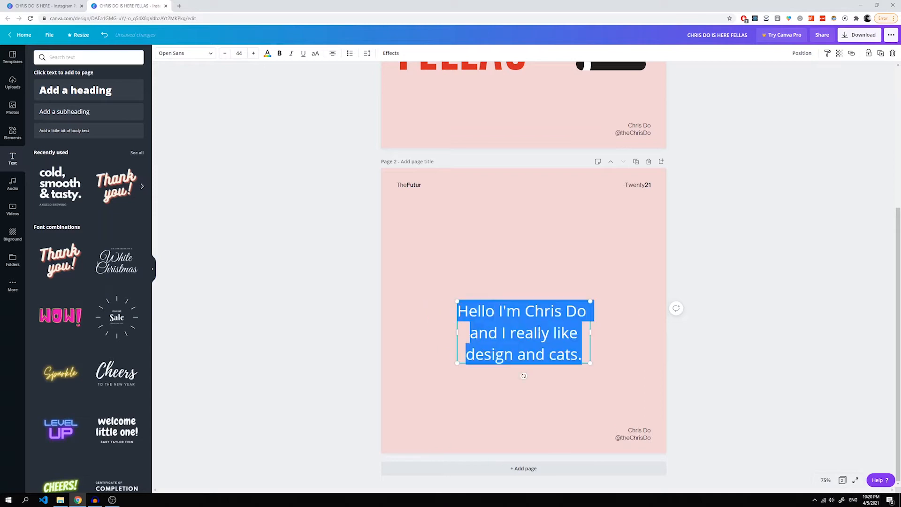
{"action": "left_click", "coordinate": [185, 53]}
{"action": "left_click", "coordinate": [58, 172]}
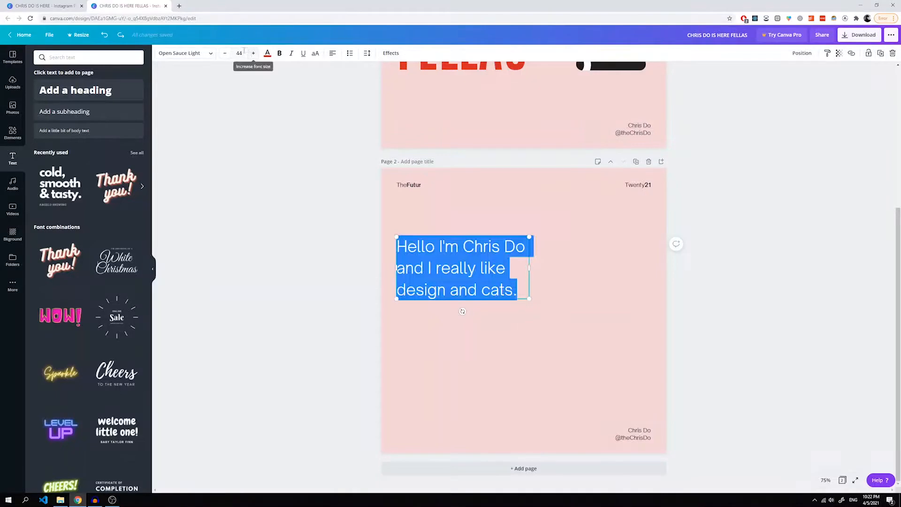
Set the introduction text on page 2 to size 60 and tighten its line spacing
{"action": "left_click", "coordinate": [239, 53]}
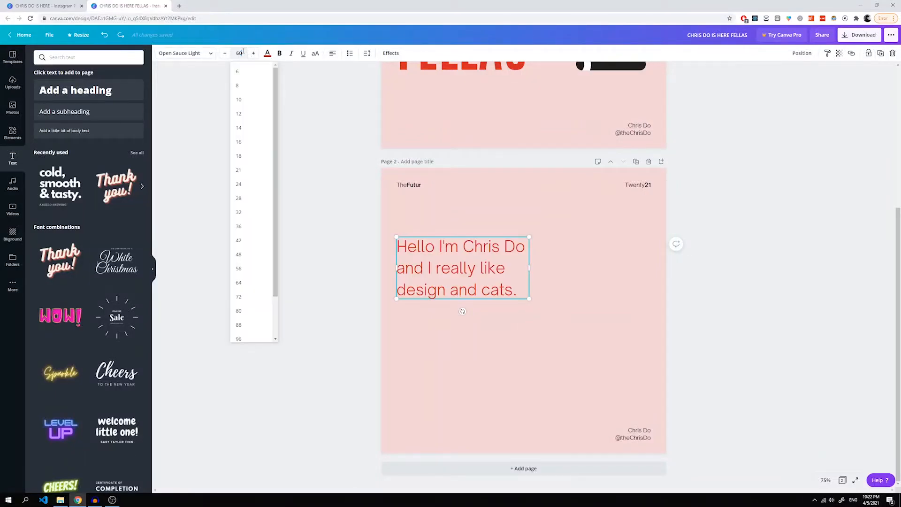
{"action": "type", "text": "60"}
{"action": "key", "text": "Return"}
{"action": "left_click", "coordinate": [367, 53]}
{"action": "left_click_drag", "start_coordinate": [426, 95], "coordinate": [421, 94]}
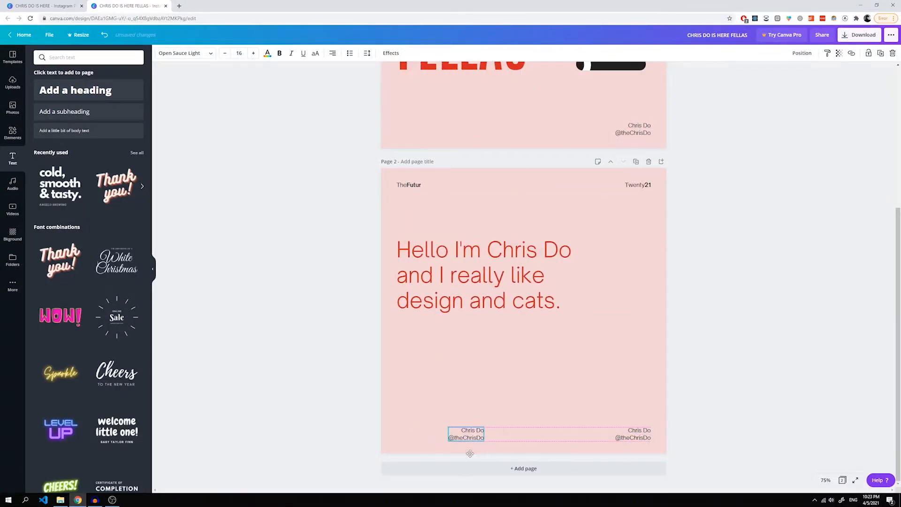
Copy the credit to page 2's lower-left corner, left-aligned, reading "Brought to you by thefutur.com 2020 The Futur, LLC" with "thefutur.com" in bold
{"action": "left_click_drag", "start_coordinate": [467, 451], "coordinate": [417, 450]}
{"action": "left_click", "coordinate": [332, 53]}
{"action": "triple_click", "coordinate": [425, 430]}
{"action": "type", "text": "Brought to you by thefutur.com 2020 "}
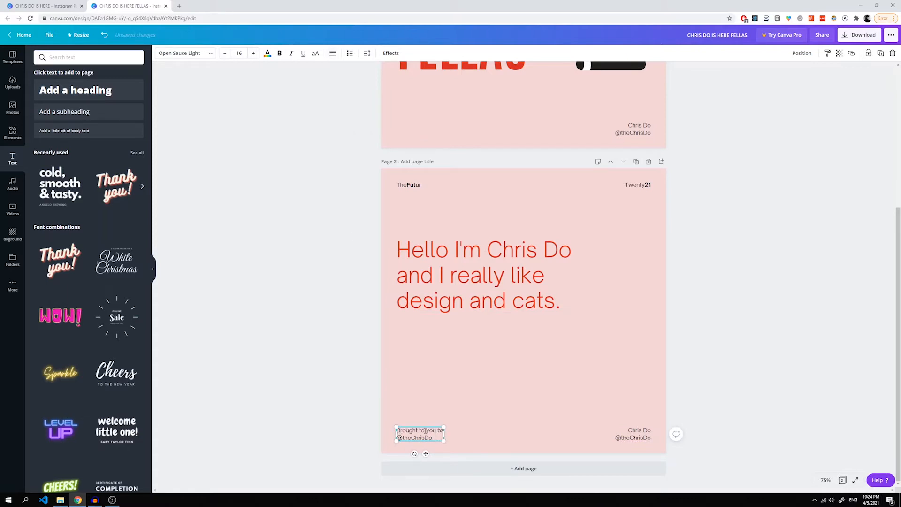
{"action": "type", "text": "The Futur, LLC"}
{"action": "left_click", "coordinate": [443, 431]}
{"action": "type", "text": "thefutur.com"}
{"action": "left_click_drag", "start_coordinate": [481, 431], "coordinate": [445, 430]}
{"action": "key", "text": "ctrl+b"}
{"action": "left_click", "coordinate": [397, 437]}
{"action": "type", "text": "2020"}
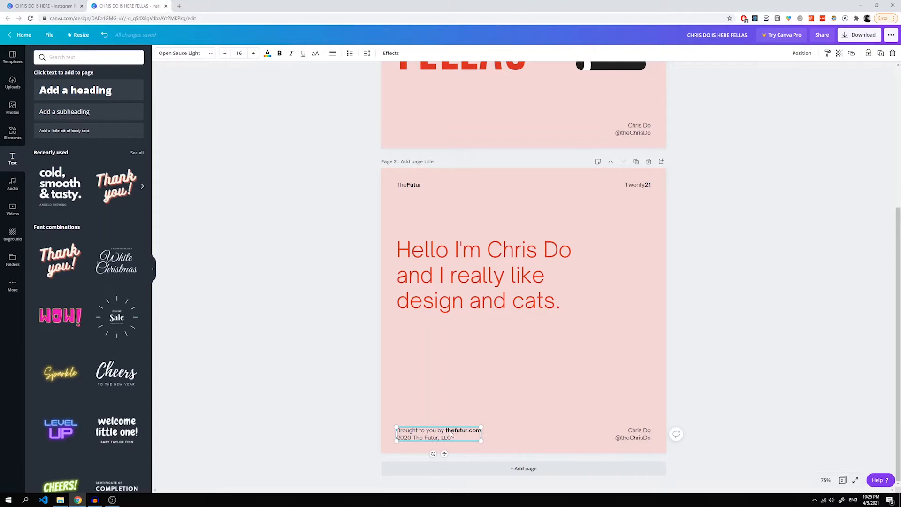
{"action": "left_click", "coordinate": [558, 431]}
Move the left-aligned name credit to the middle of page 2's footer and add "#TheFuturIsHere TheFutur.com" beside it
{"action": "left_click", "coordinate": [632, 434]}
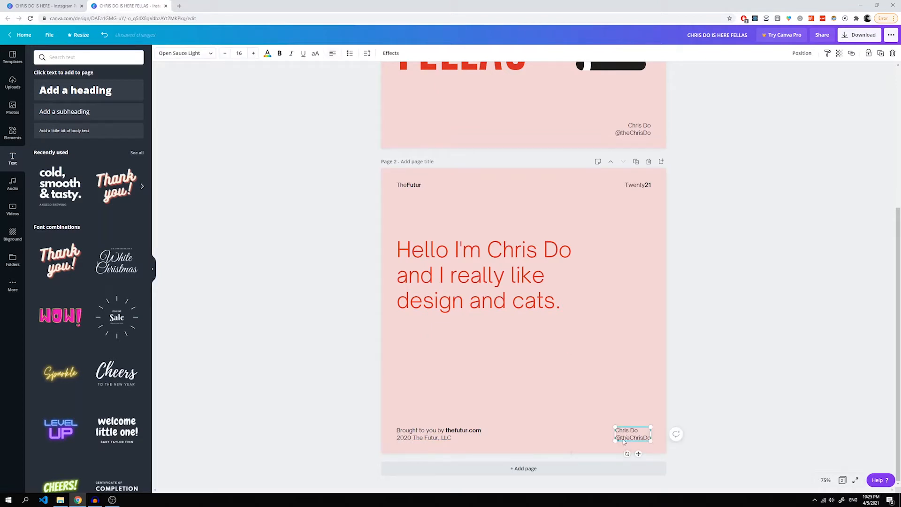
{"action": "left_click_drag", "start_coordinate": [631, 434], "coordinate": [527, 434]}
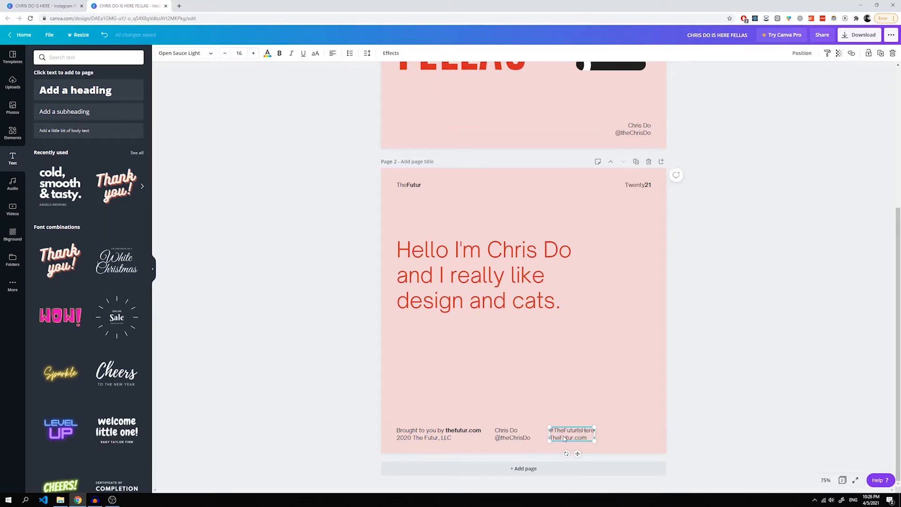
Reduce the font size of the three footer texts on page 2 together
{"action": "left_click", "coordinate": [512, 436], "text": "shift"}
{"action": "left_click", "coordinate": [448, 434], "text": "shift"}
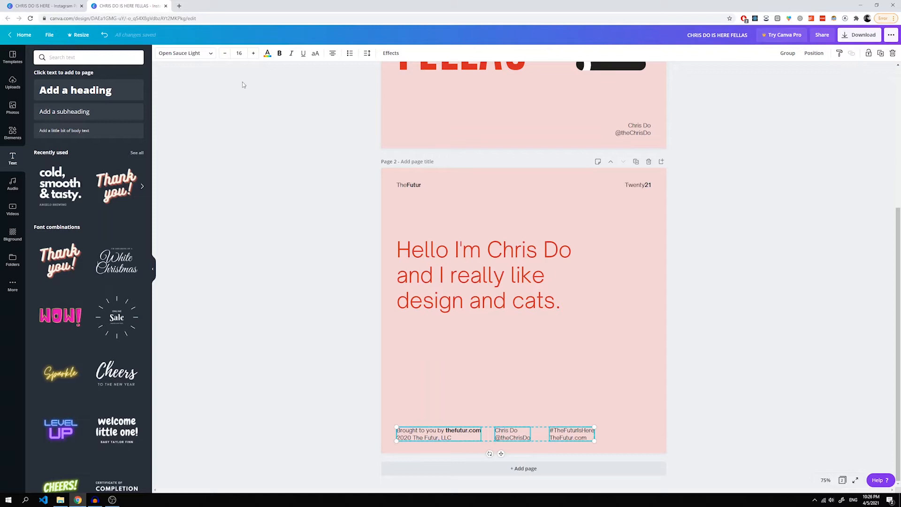
{"action": "left_click", "coordinate": [225, 54]}
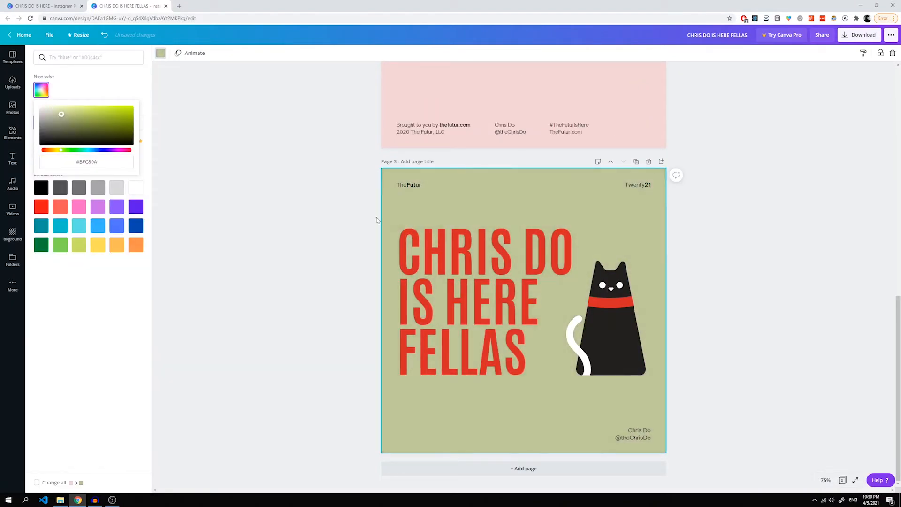
Recolour the headline on the olive green page 3 to a custom dark teal green
{"action": "left_click", "coordinate": [469, 300]}
{"action": "left_click", "coordinate": [97, 123]}
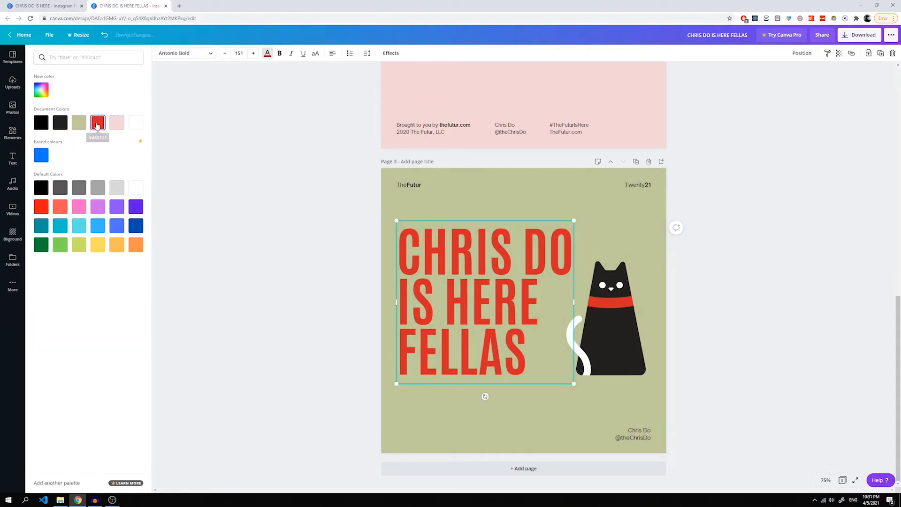
{"action": "left_click", "coordinate": [41, 89]}
{"action": "left_click", "coordinate": [86, 151]}
{"action": "left_click_drag", "start_coordinate": [77, 124], "coordinate": [81, 127]}
Recolour the cat's red collar on page 3 to the same dark teal green as the headline
{"action": "left_click", "coordinate": [605, 319]}
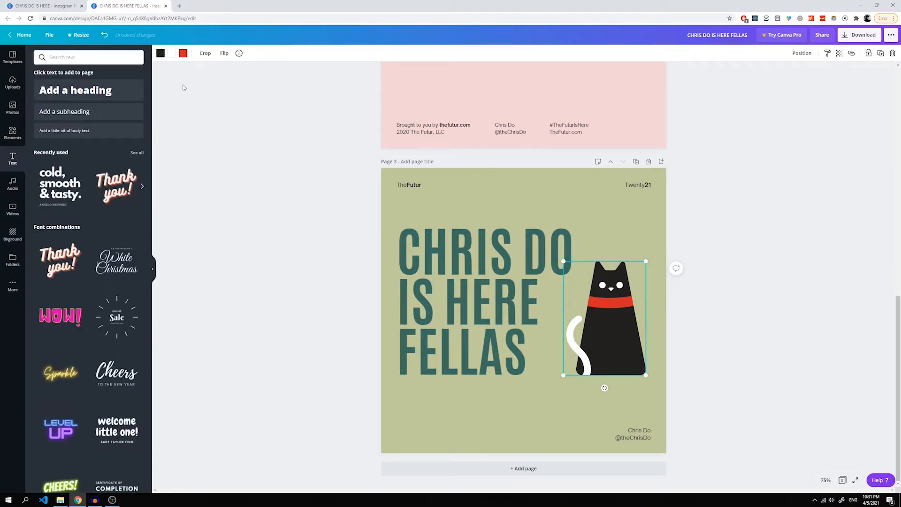
{"action": "left_click", "coordinate": [183, 53]}
{"action": "left_click", "coordinate": [64, 89]}
{"action": "left_click", "coordinate": [767, 278]}
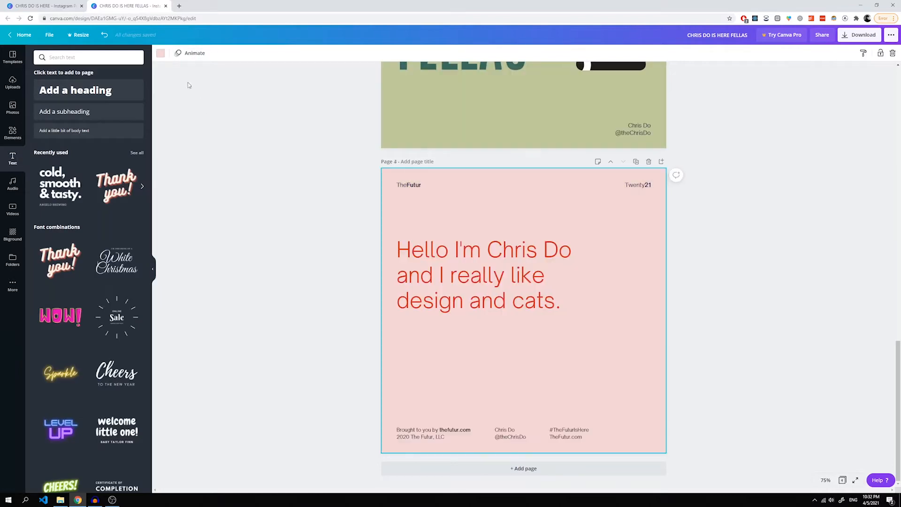
Change page 4's background to the document's olive green and its introduction text to dark teal green
{"action": "left_click", "coordinate": [160, 53]}
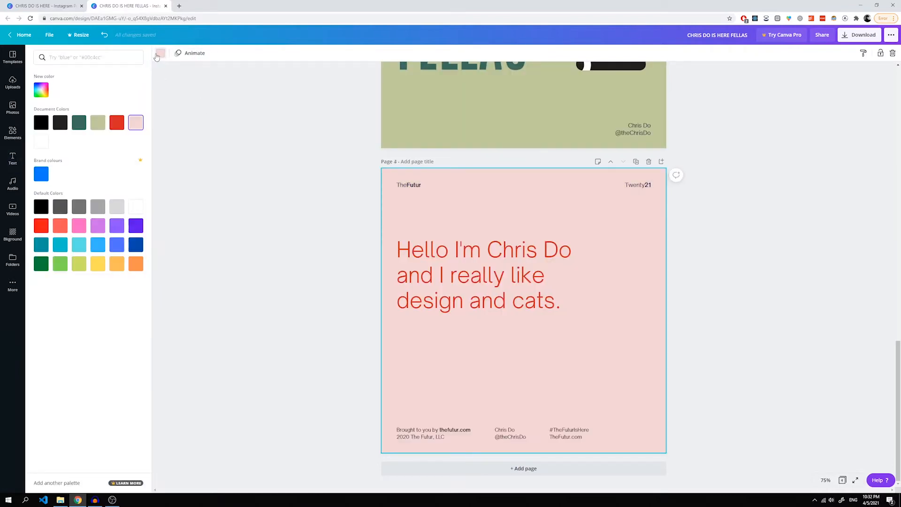
{"action": "left_click", "coordinate": [98, 126]}
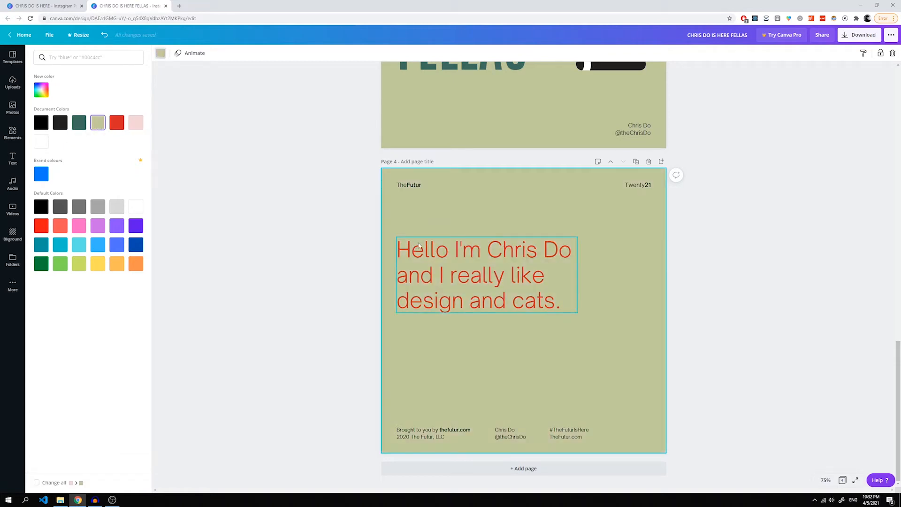
{"action": "left_click", "coordinate": [413, 247]}
{"action": "left_click", "coordinate": [268, 53]}
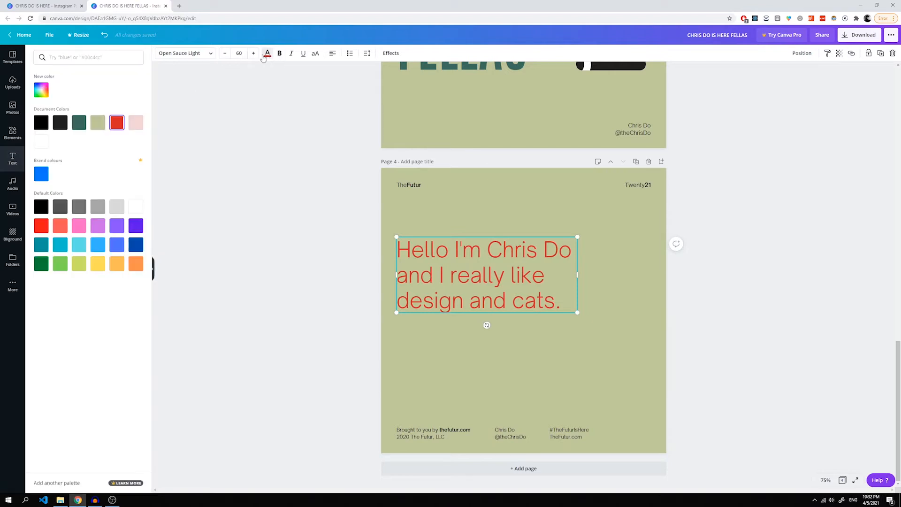
{"action": "left_click", "coordinate": [80, 122]}
{"action": "left_click", "coordinate": [715, 299]}
Duplicate the olive green cat page, move the copy to the end as page 5 and make its background dark teal green
{"action": "scroll", "coordinate": [715, 298], "scroll_direction": "up", "scroll_amount": 1}
{"action": "scroll", "coordinate": [715, 296], "scroll_direction": "up", "scroll_amount": 4}
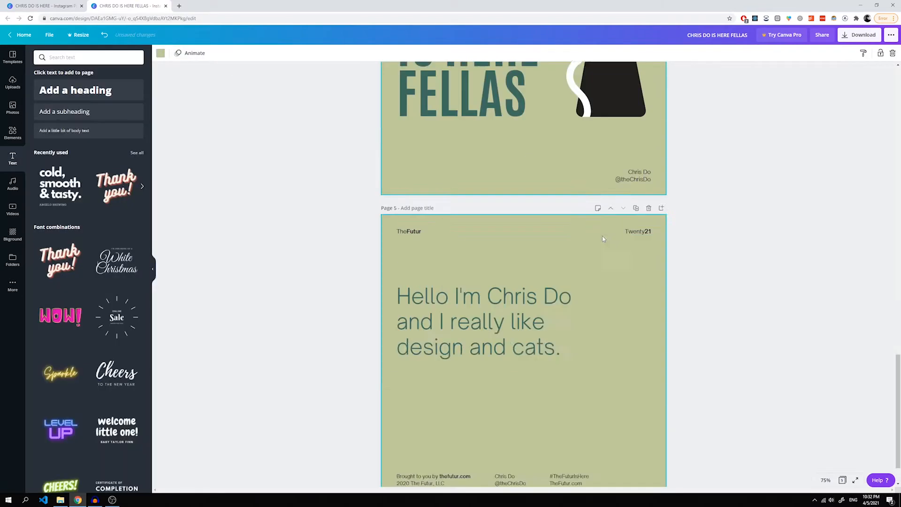
{"action": "left_click", "coordinate": [636, 90]}
{"action": "left_click", "coordinate": [623, 149]}
{"action": "left_click", "coordinate": [161, 53]}
{"action": "left_click", "coordinate": [79, 123]}
Recolour page 5's headline and the cat's collar with the document's light pink
{"action": "left_click", "coordinate": [473, 268]}
{"action": "left_click", "coordinate": [267, 53]}
{"action": "left_click", "coordinate": [136, 123]}
{"action": "left_click", "coordinate": [610, 319]}
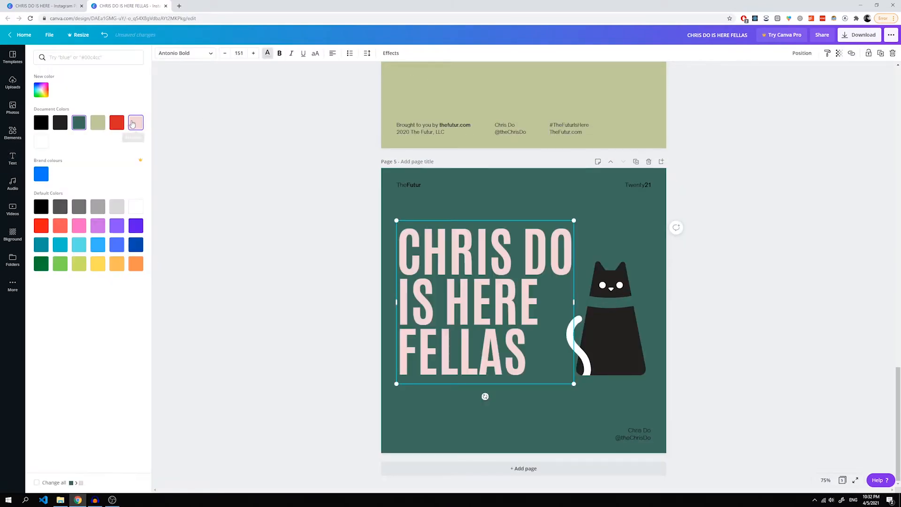
{"action": "left_click", "coordinate": [183, 53]}
{"action": "left_click", "coordinate": [136, 122]}
{"action": "left_click", "coordinate": [694, 218]}
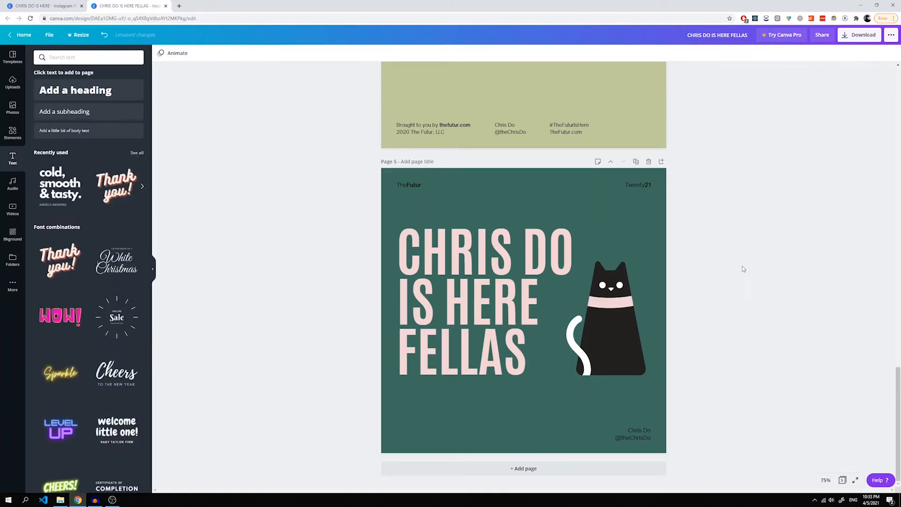
Recolour page 5's two header texts and the name-and-handle text near its lower edge to the document's white
{"action": "left_click", "coordinate": [410, 187]}
{"action": "left_click", "coordinate": [635, 184], "text": "shift"}
{"action": "left_click", "coordinate": [632, 434], "text": "shift"}
{"action": "left_click", "coordinate": [266, 53]}
{"action": "left_click", "coordinate": [41, 141]}
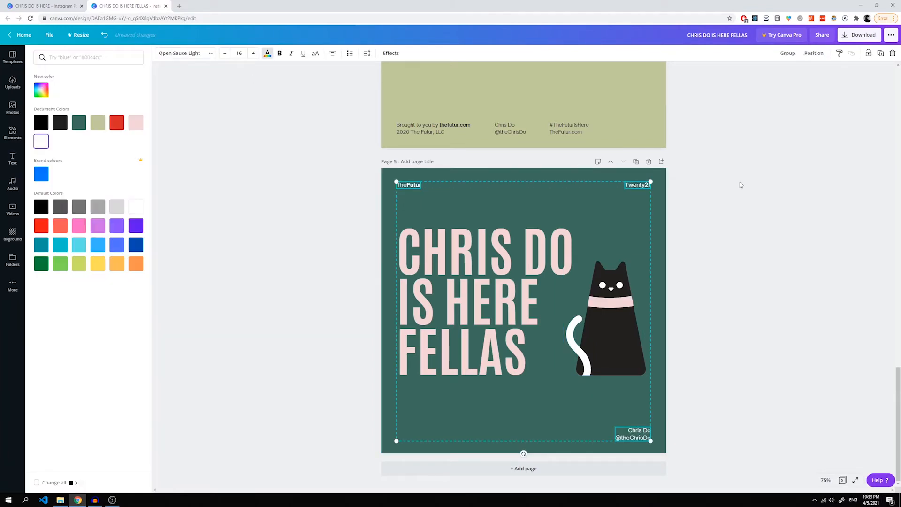
{"action": "left_click", "coordinate": [740, 185]}
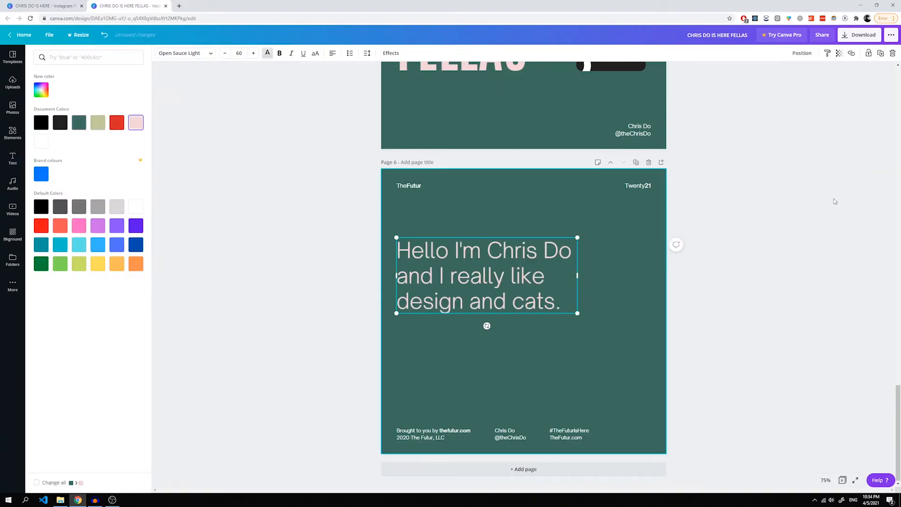
Review the carousel's pages in the pink, olive green and dark teal green colour schemes
{"action": "left_click", "coordinate": [769, 246]}
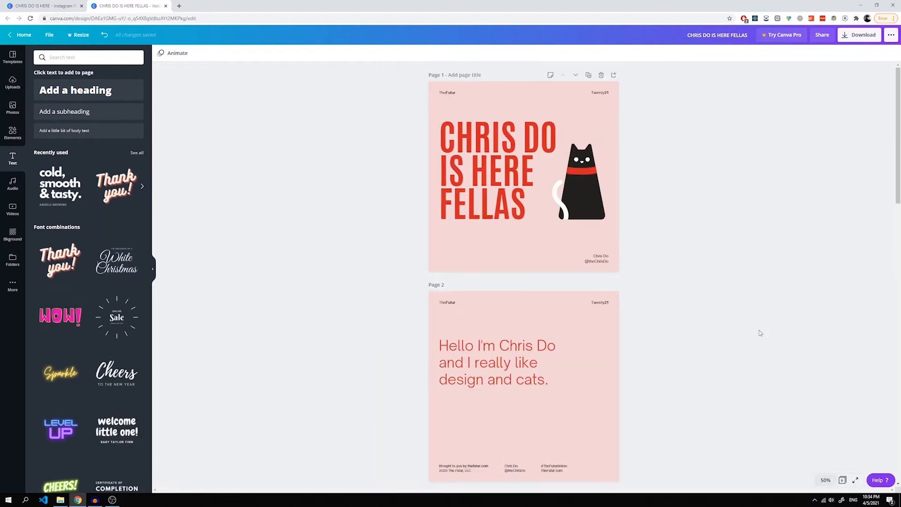
{"action": "scroll", "coordinate": [739, 322], "scroll_direction": "down", "scroll_amount": 15}
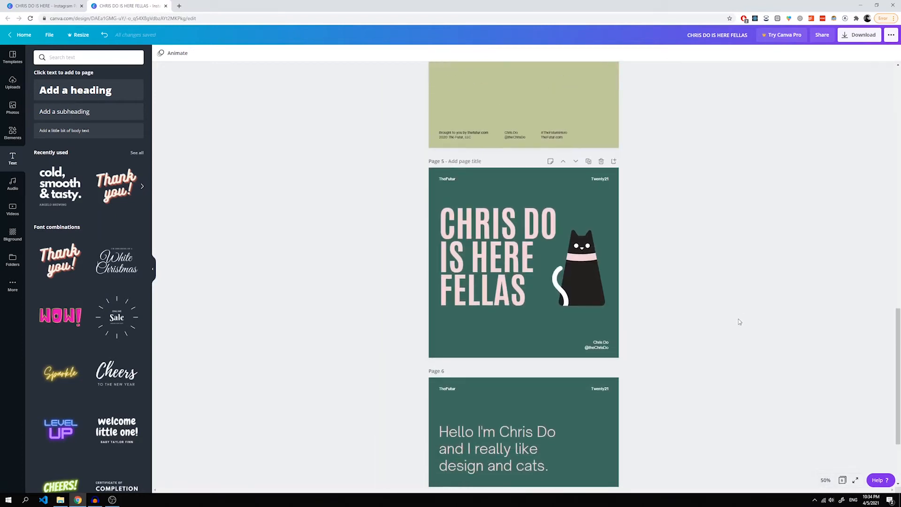
{"action": "scroll", "coordinate": [739, 322], "scroll_direction": "down", "scroll_amount": 3}
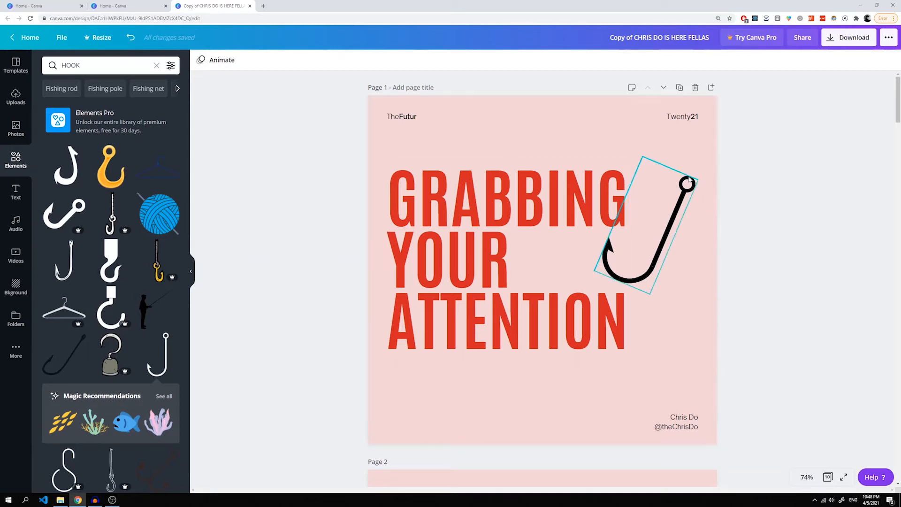
Examine the copied carousel's text and illustrations page by page, from the page 1 headline to the call to action on page 10
{"action": "scroll", "coordinate": [713, 177], "scroll_direction": "down", "scroll_amount": 5}
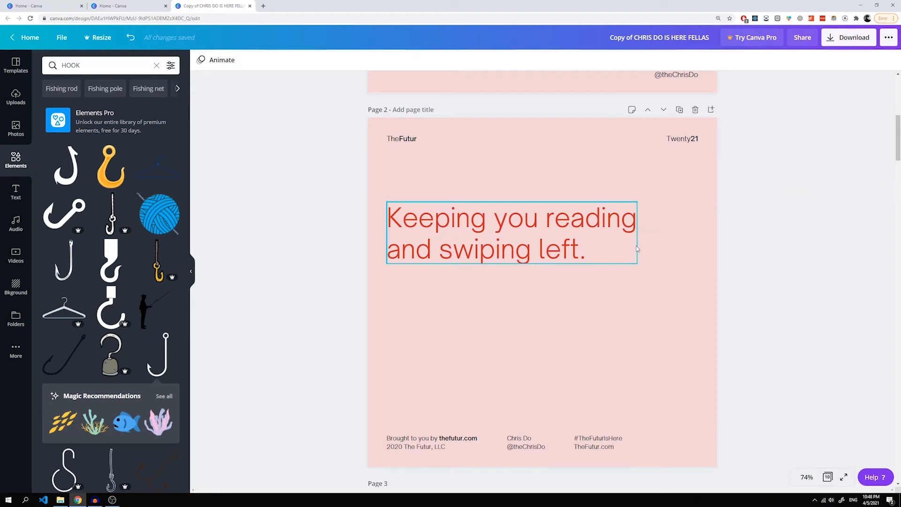
{"action": "scroll", "coordinate": [637, 248], "scroll_direction": "down", "scroll_amount": 3}
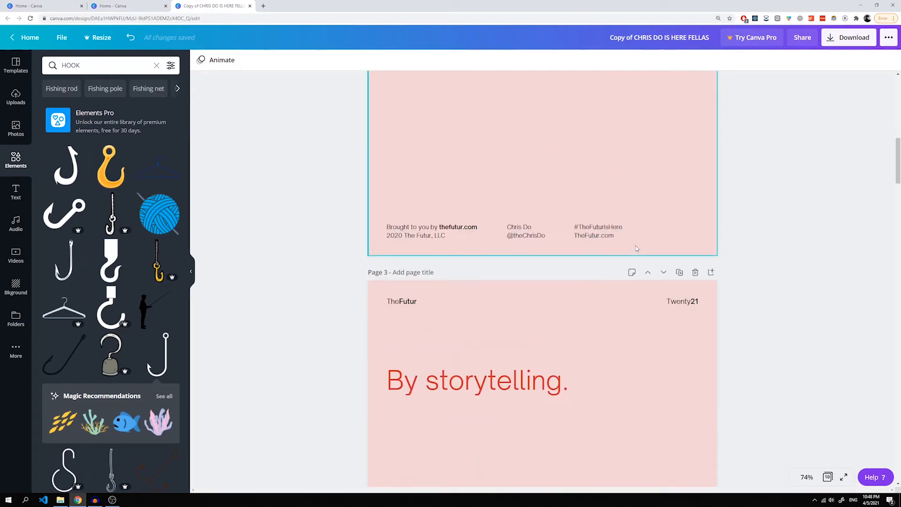
{"action": "scroll", "coordinate": [637, 248], "scroll_direction": "down", "scroll_amount": 3}
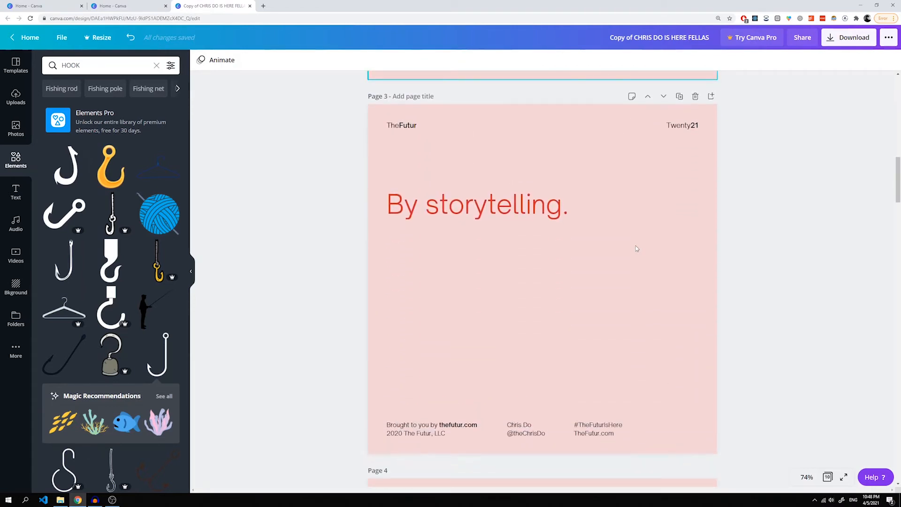
{"action": "scroll", "coordinate": [636, 248], "scroll_direction": "down", "scroll_amount": 6}
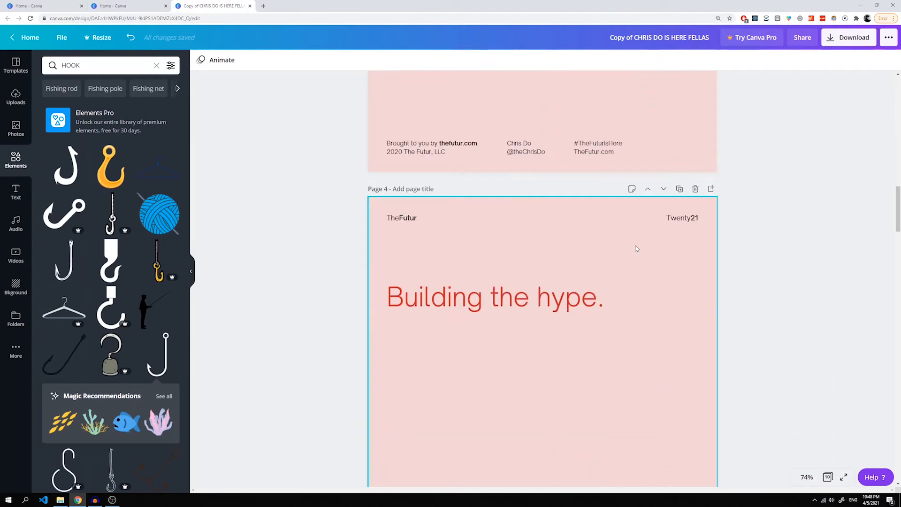
{"action": "scroll", "coordinate": [636, 248], "scroll_direction": "down", "scroll_amount": 5}
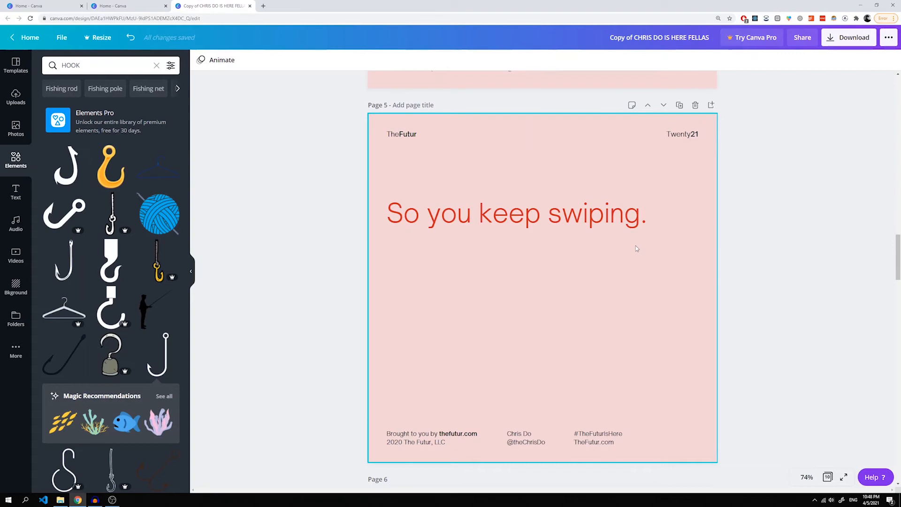
{"action": "scroll", "coordinate": [636, 248], "scroll_direction": "down", "scroll_amount": 5}
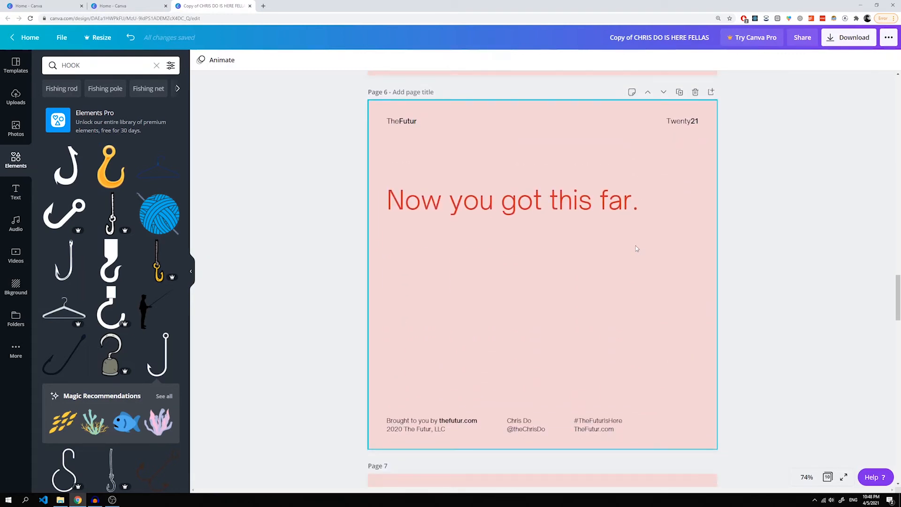
{"action": "scroll", "coordinate": [636, 249], "scroll_direction": "down", "scroll_amount": 5}
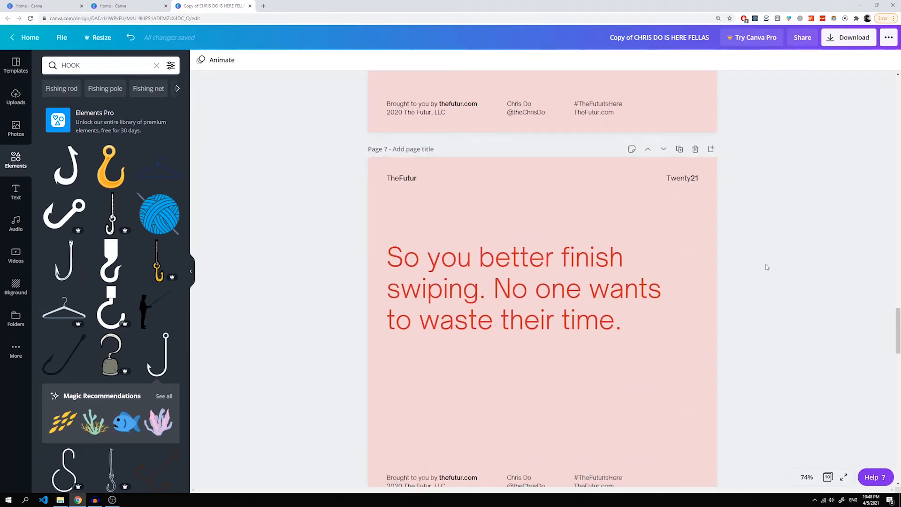
{"action": "scroll", "coordinate": [766, 267], "scroll_direction": "down", "scroll_amount": 9}
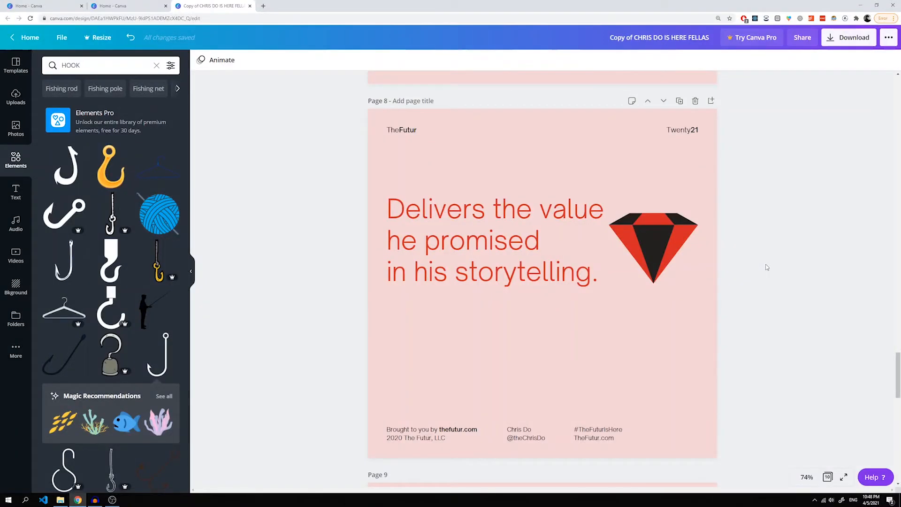
{"action": "scroll", "coordinate": [766, 267], "scroll_direction": "down", "scroll_amount": 9}
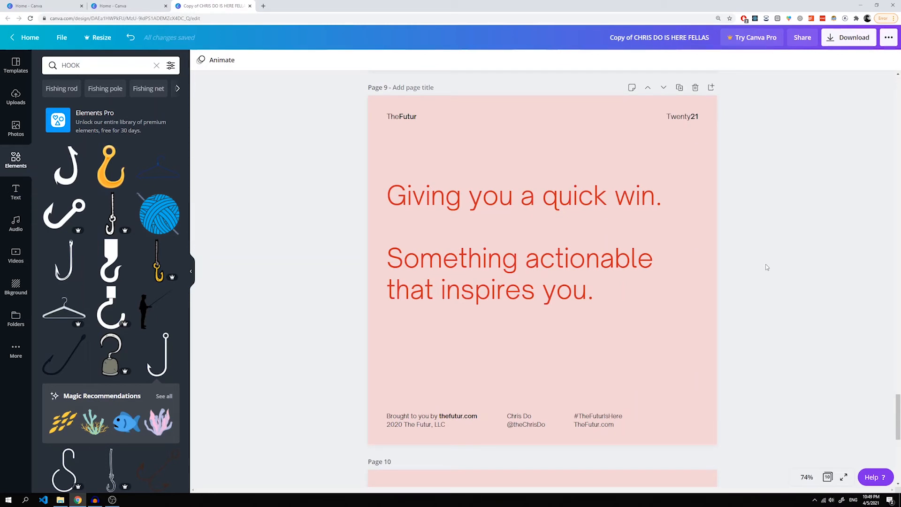
{"action": "scroll", "coordinate": [767, 267], "scroll_direction": "down", "scroll_amount": 8}
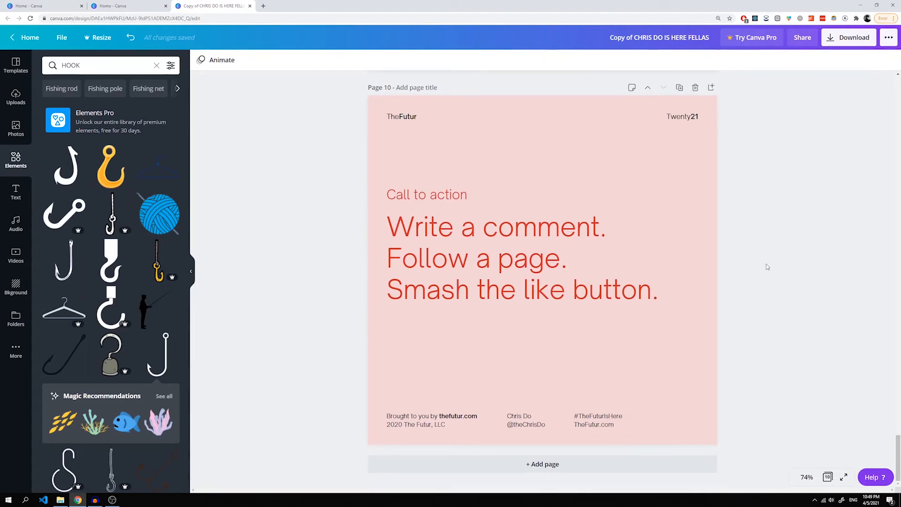